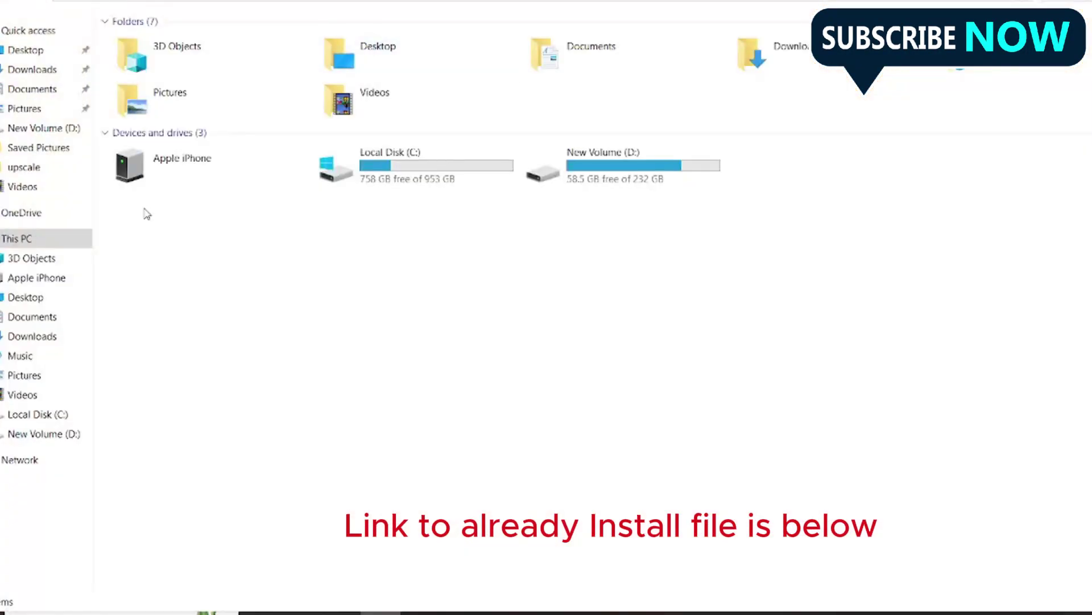
# Step: Open the MMVCServerSIO folder inside Documents
pyautogui.click(53, 89)
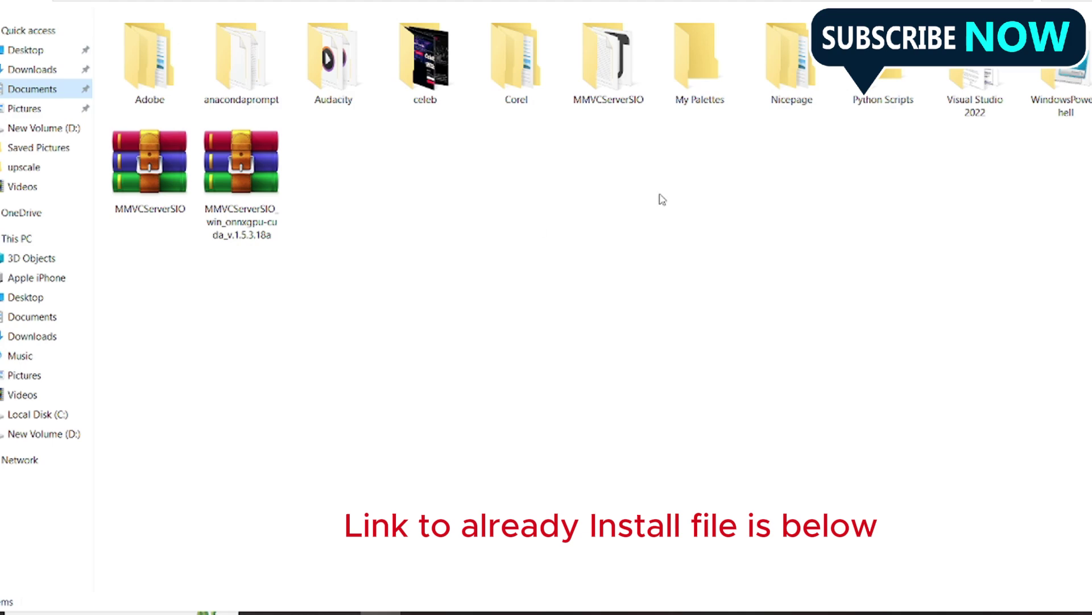
pyautogui.doubleClick(607, 57)
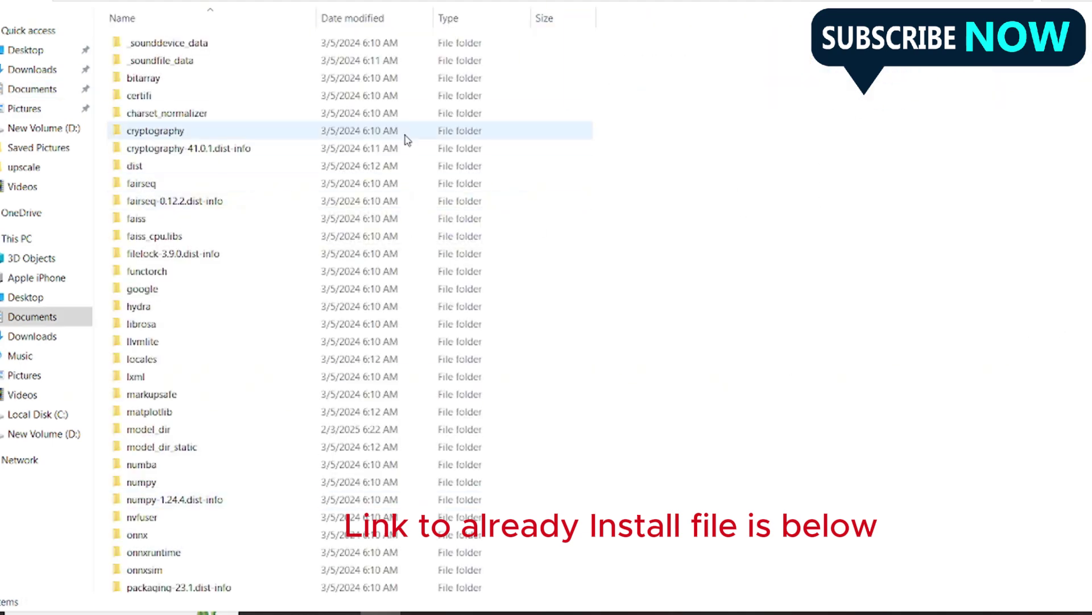
pyautogui.hotkey('alt', 'Left')
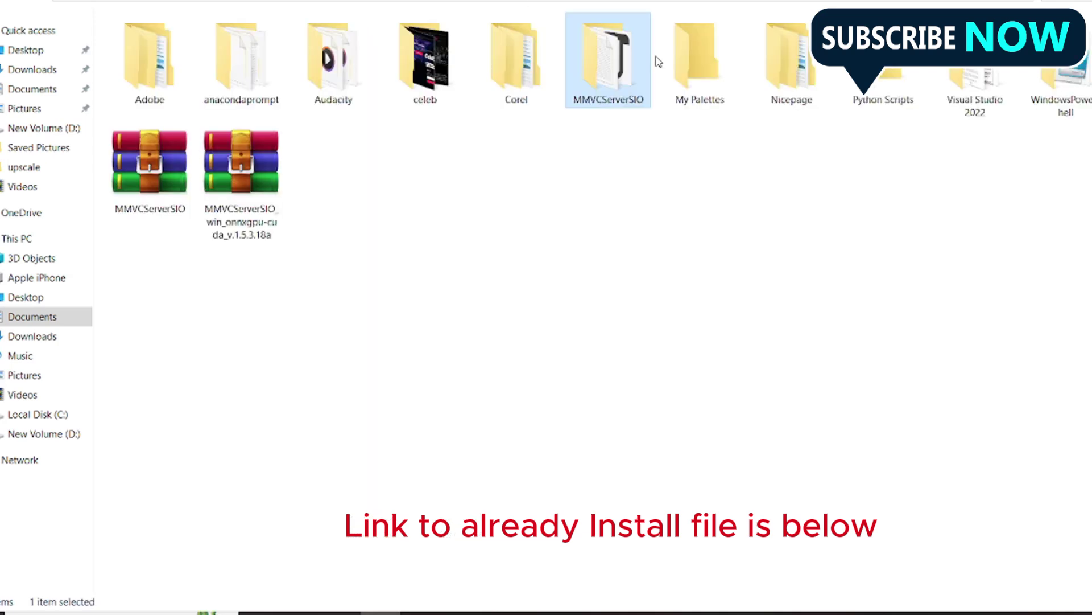
pyautogui.doubleClick(608, 67)
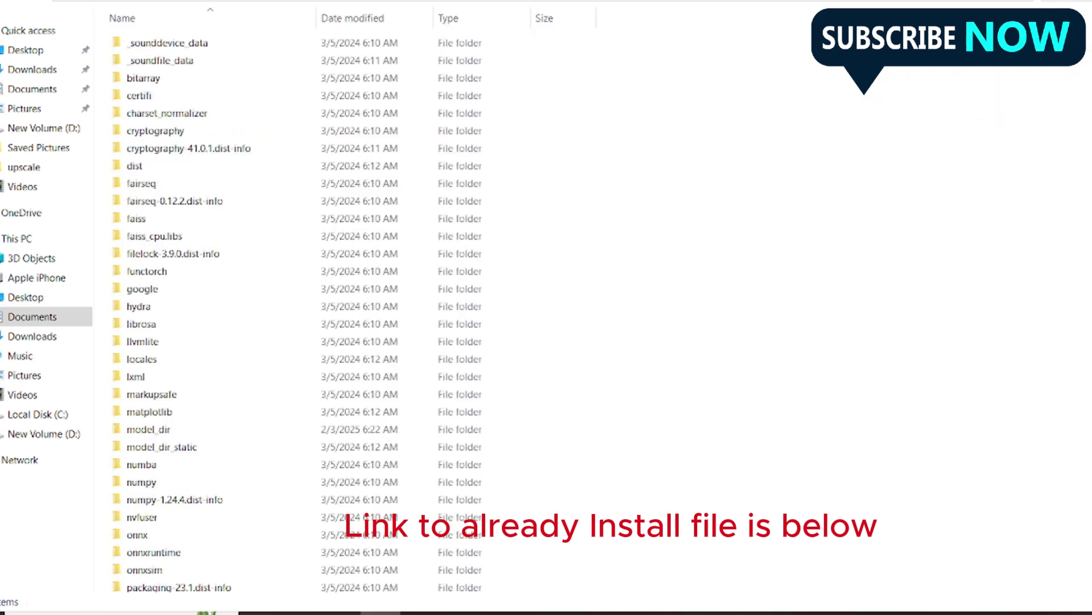
# Step: Launch the voice changer server by running start_http from the MMVCServerSIO folder
pyautogui.scroll(-15, 341, 307)
pyautogui.scroll(15, 341, 308)
pyautogui.scroll(-15, 342, 307)
pyautogui.scroll(15, 341, 307)
pyautogui.scroll(-15, 342, 307)
pyautogui.scroll(15, 342, 307)
pyautogui.scroll(-15, 342, 307)
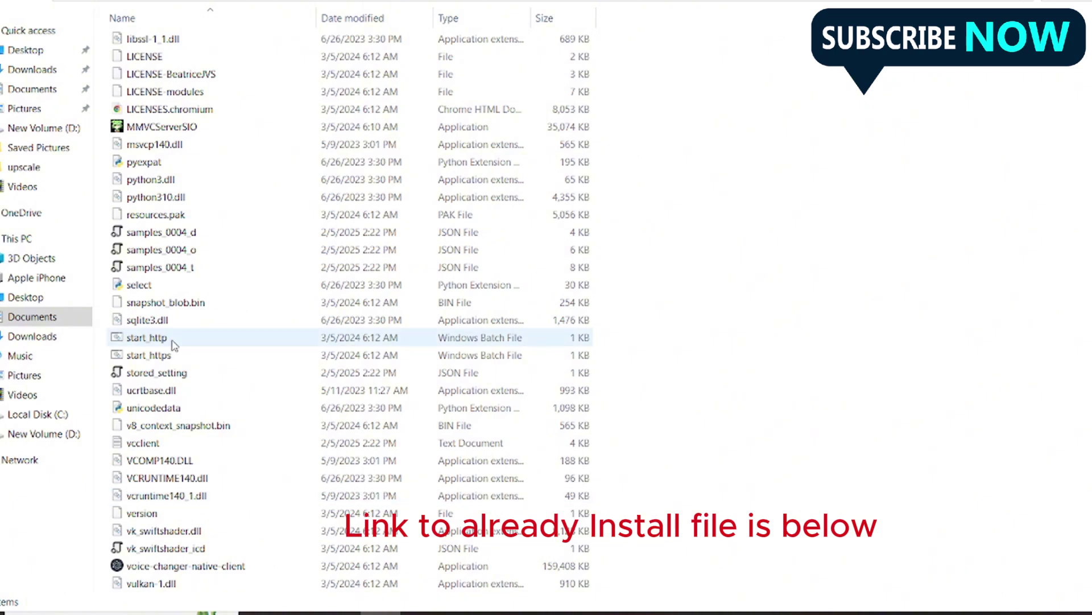
pyautogui.doubleClick(149, 340)
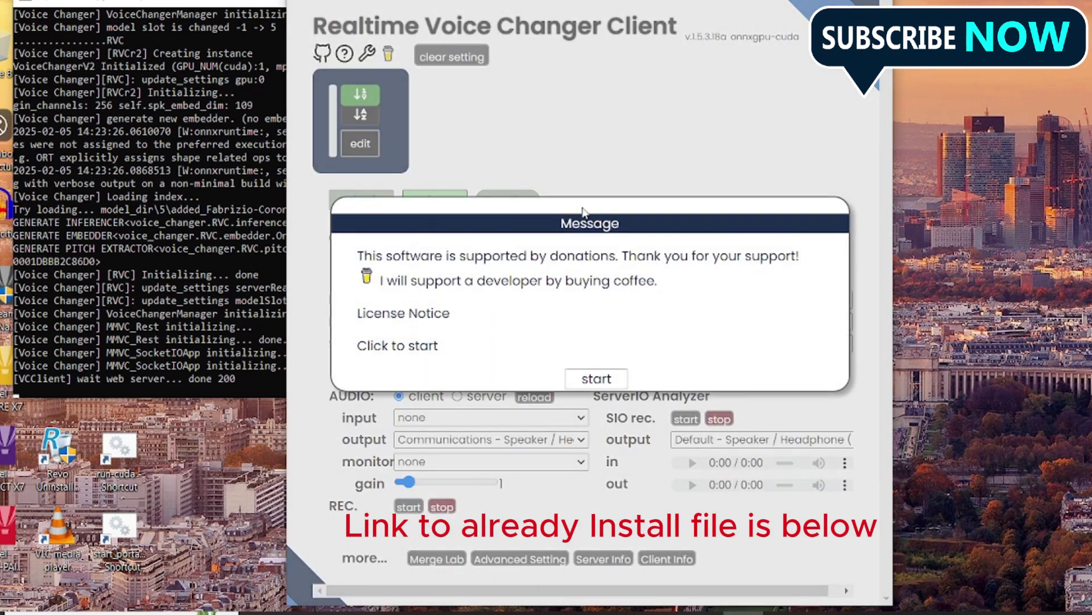
# Step: Dismiss the donation notice and load the wanda-sykes (300e_3600s) voice model
pyautogui.click(597, 378)
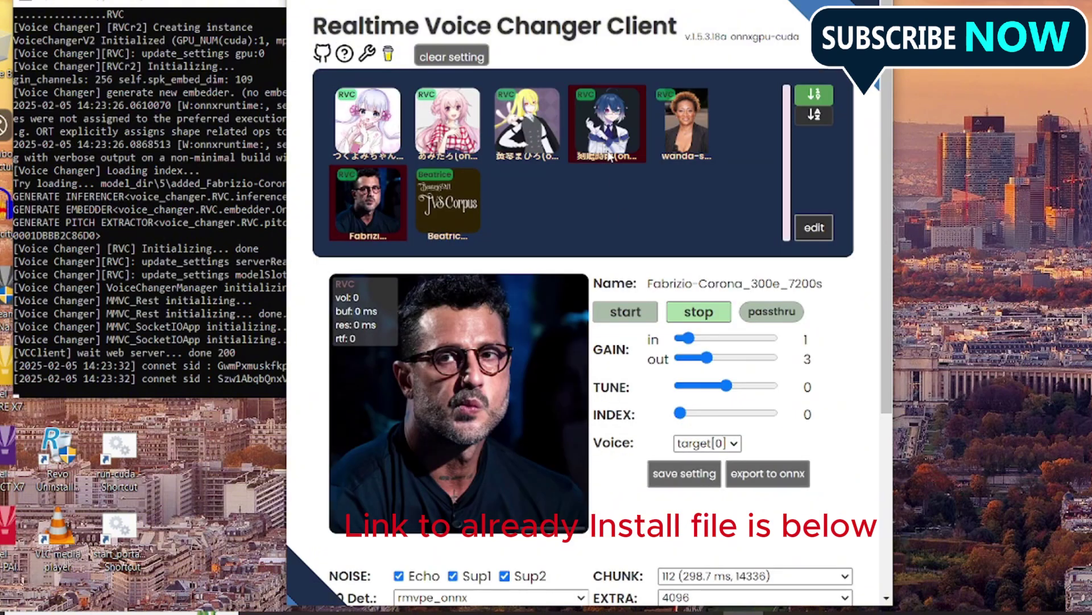
pyautogui.click(697, 135)
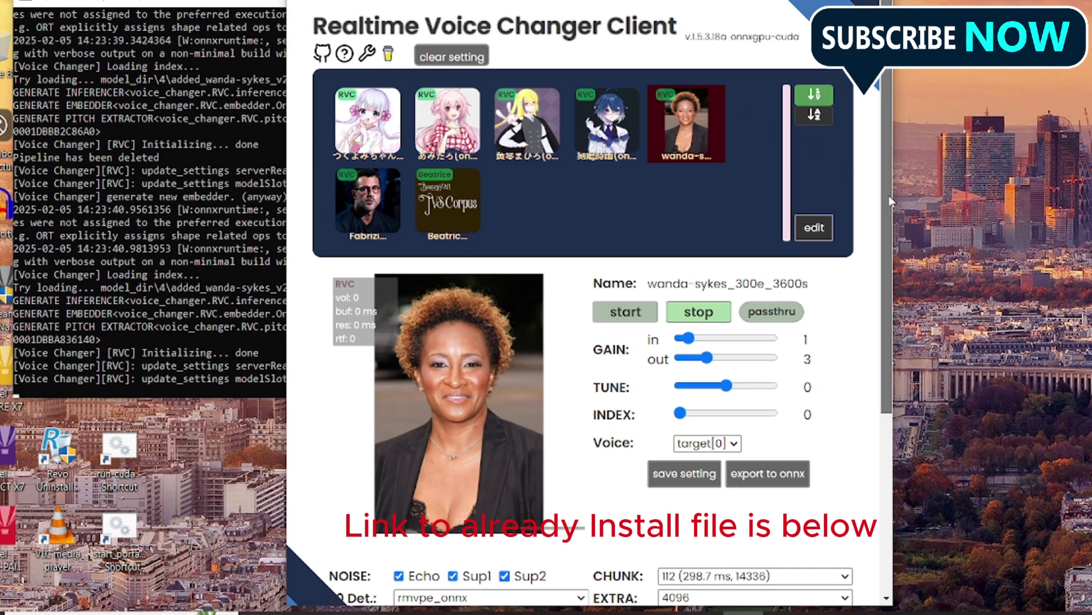
pyautogui.moveTo(890, 198); pyautogui.dragTo(918, 380)
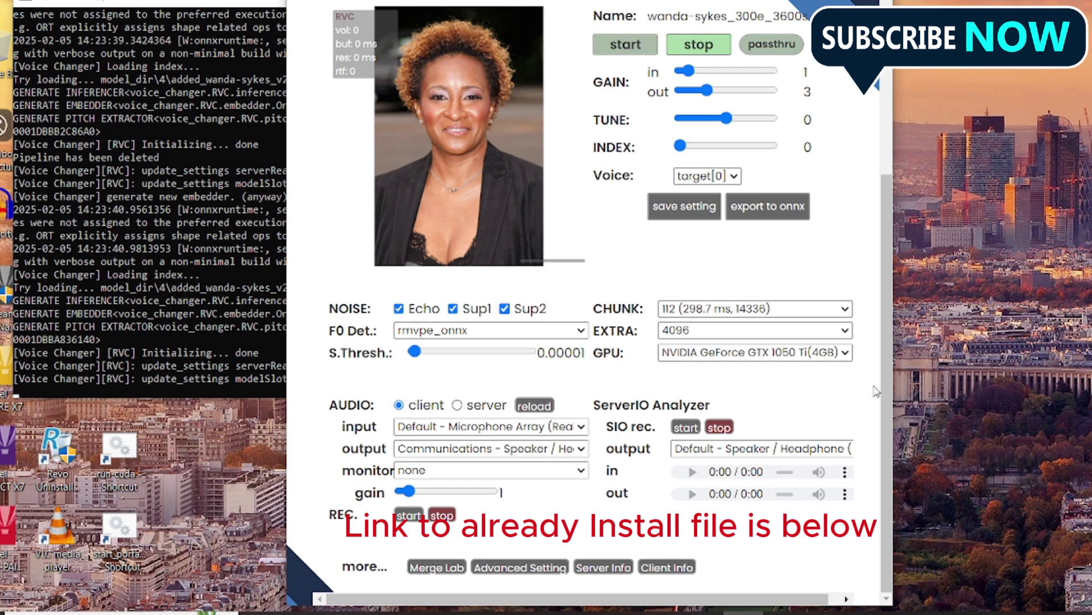
pyautogui.moveTo(888, 399); pyautogui.dragTo(845, 181)
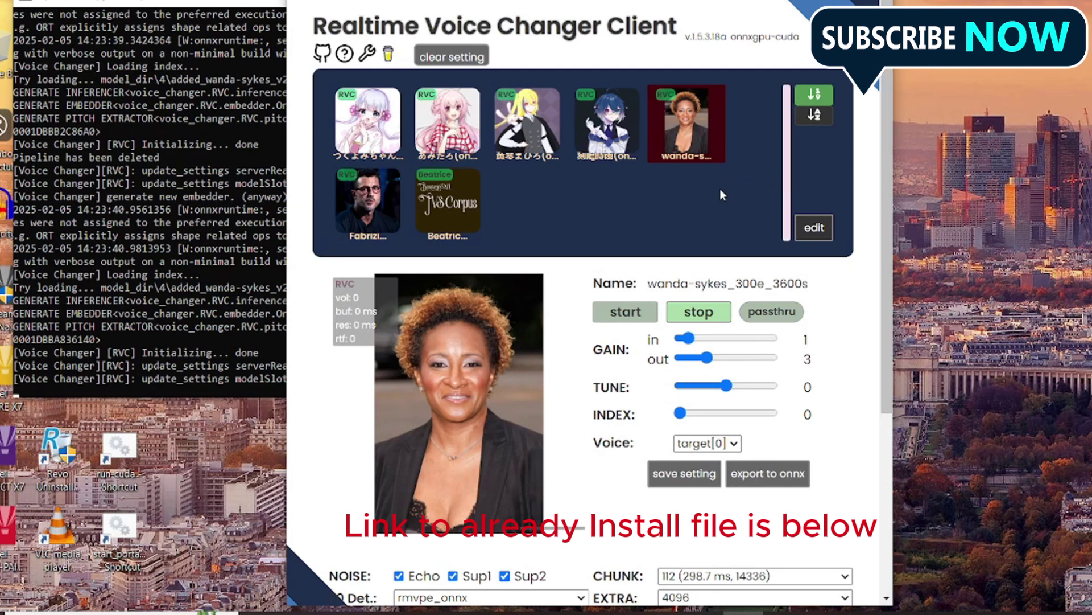
# Step: Open Model Slot Configuration and review slots 0–5 filled and slots 6 onward empty
pyautogui.click(815, 230)
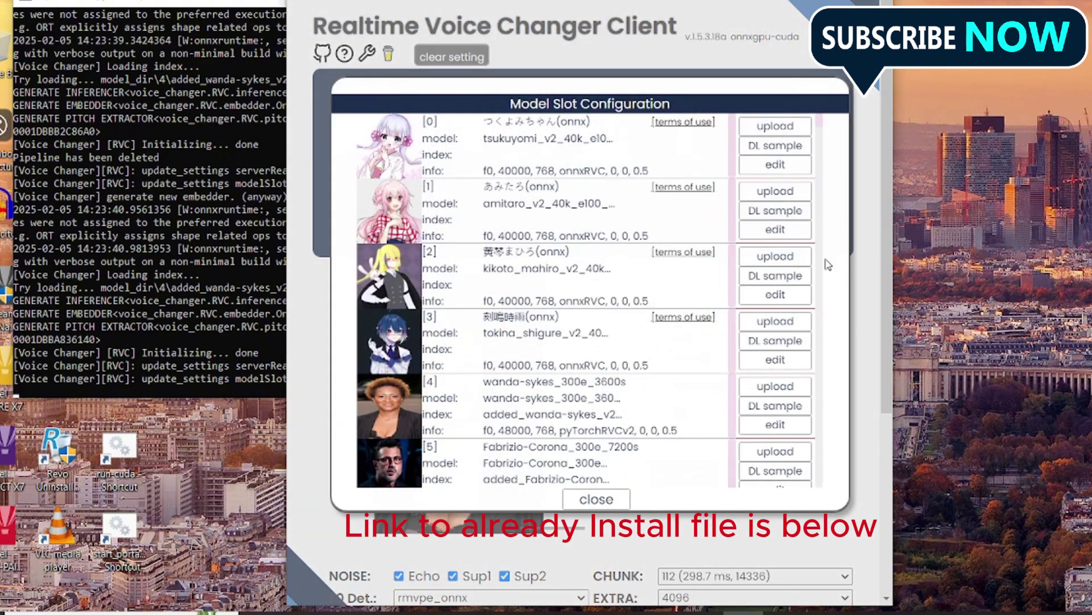
pyautogui.scroll(-8, 820, 128)
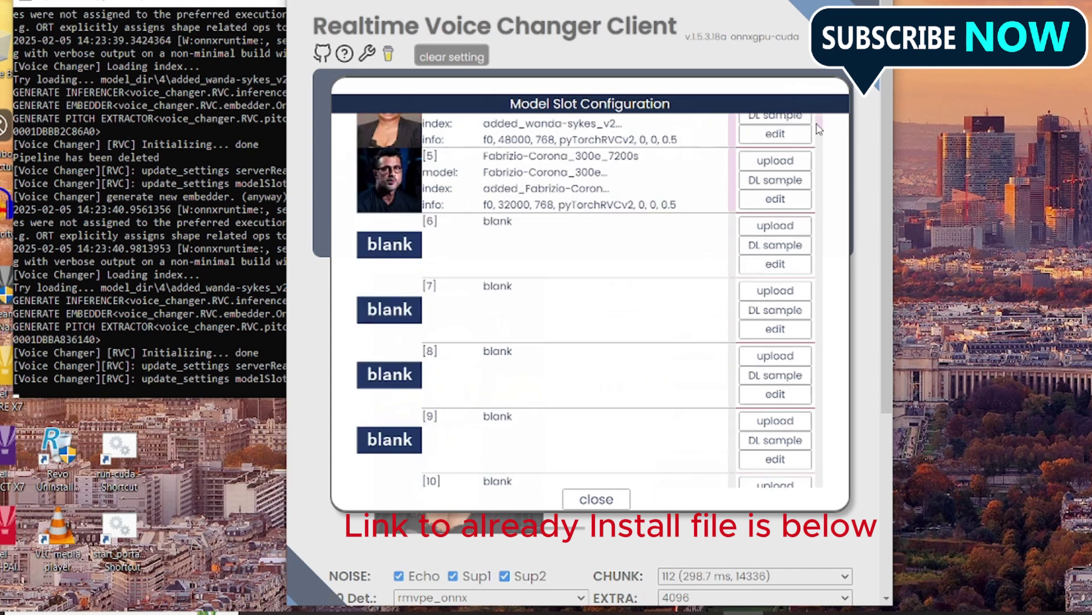
pyautogui.scroll(4, 820, 129)
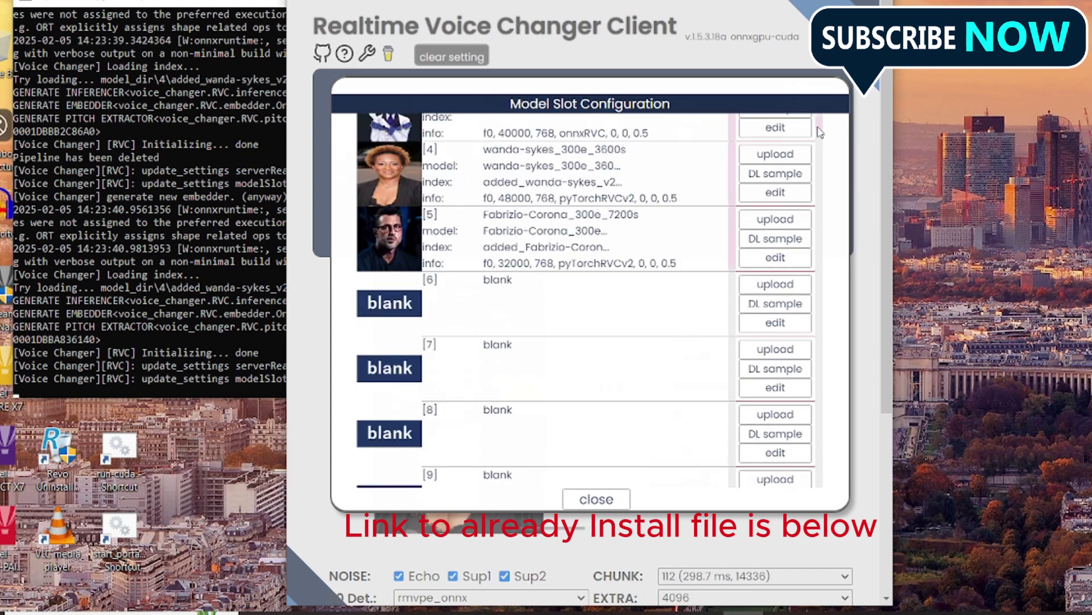
# Step: Try uploading to empty slot 6 without a file, dismiss the warning, and close the configuration
pyautogui.click(773, 285)
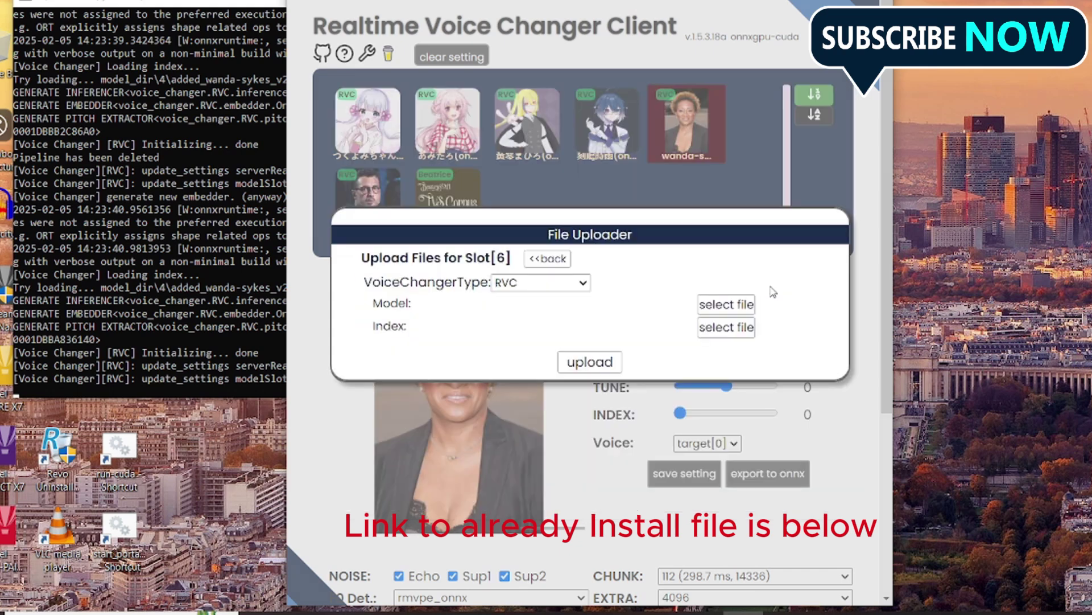
pyautogui.click(735, 305)
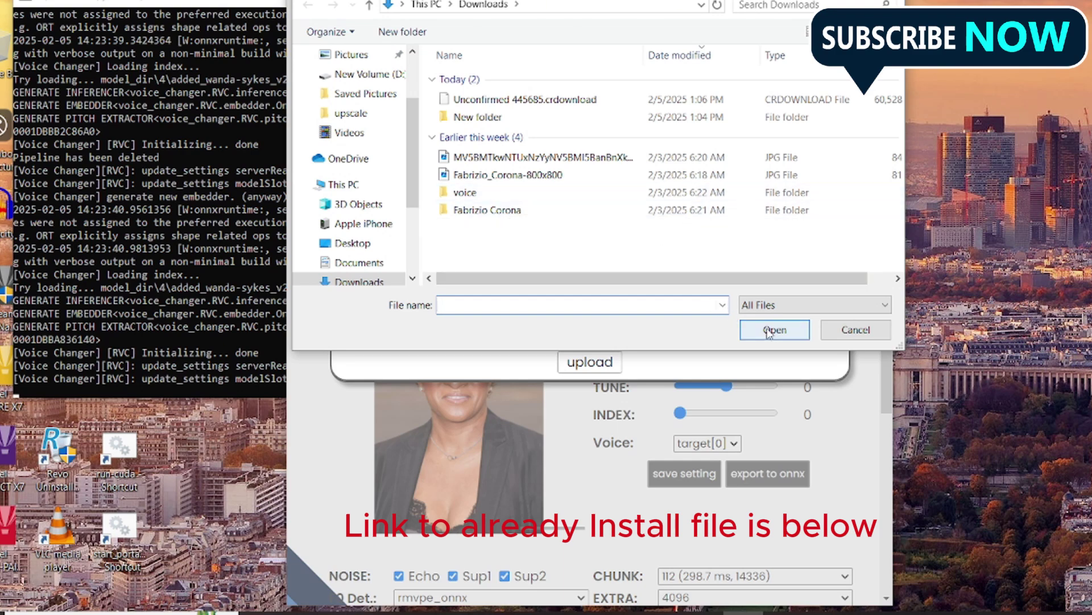
pyautogui.click(829, 338)
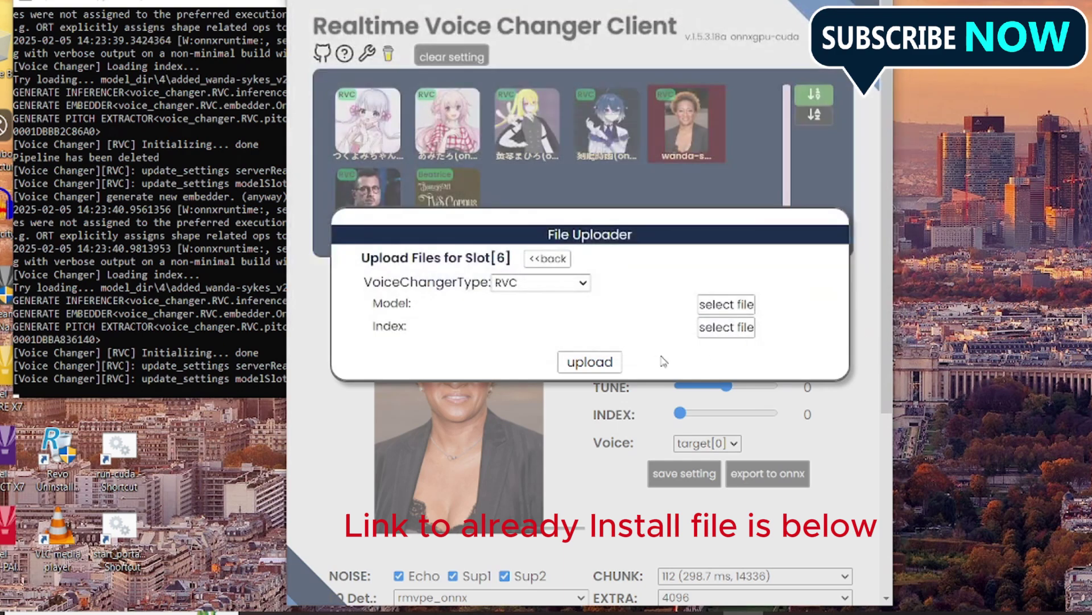
pyautogui.click(603, 365)
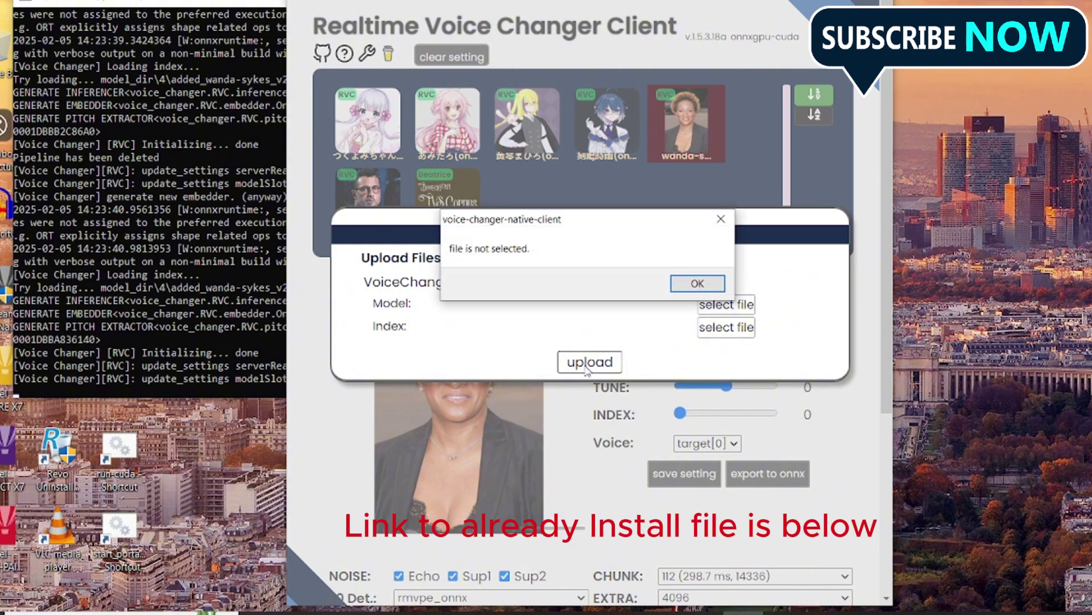
pyautogui.click(696, 285)
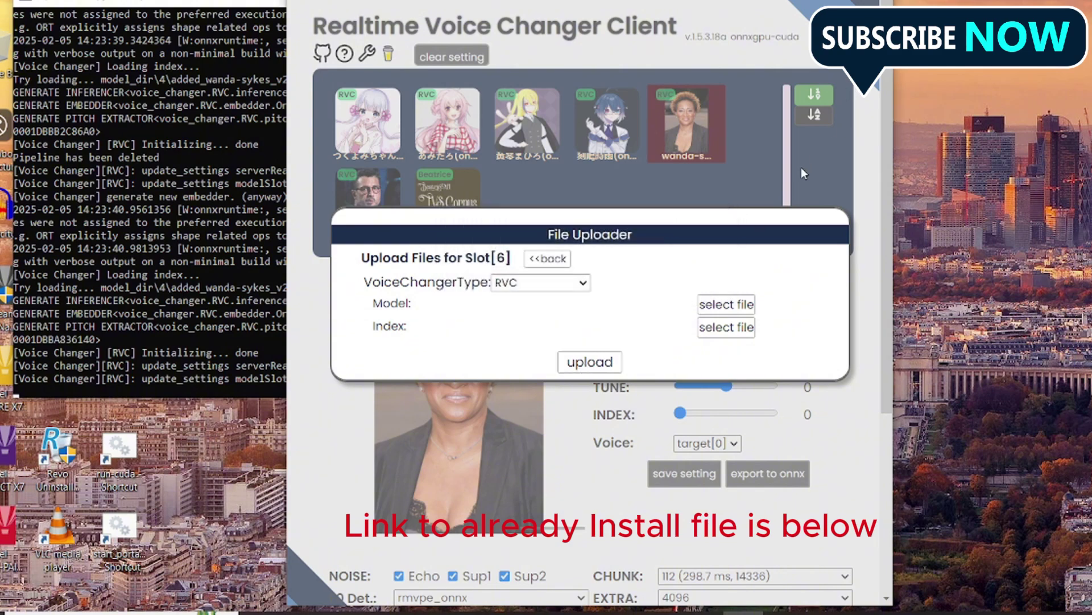
pyautogui.click(551, 259)
pyautogui.click(610, 500)
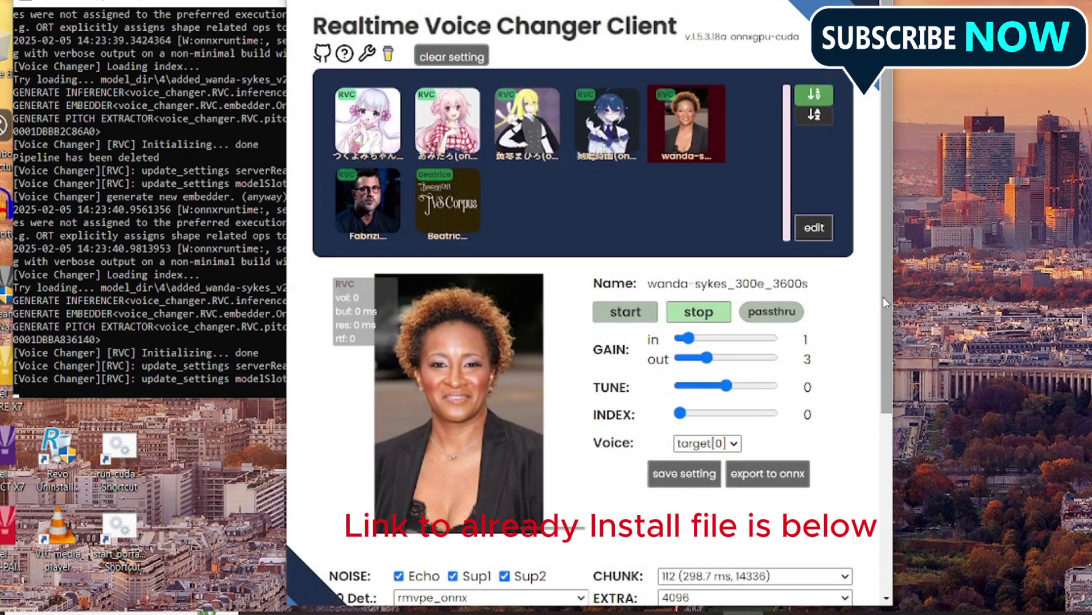
# Step: Scroll the page down to the NOISE and AUDIO settings
pyautogui.scroll(-3, 885, 295)
pyautogui.scroll(3, 886, 296)
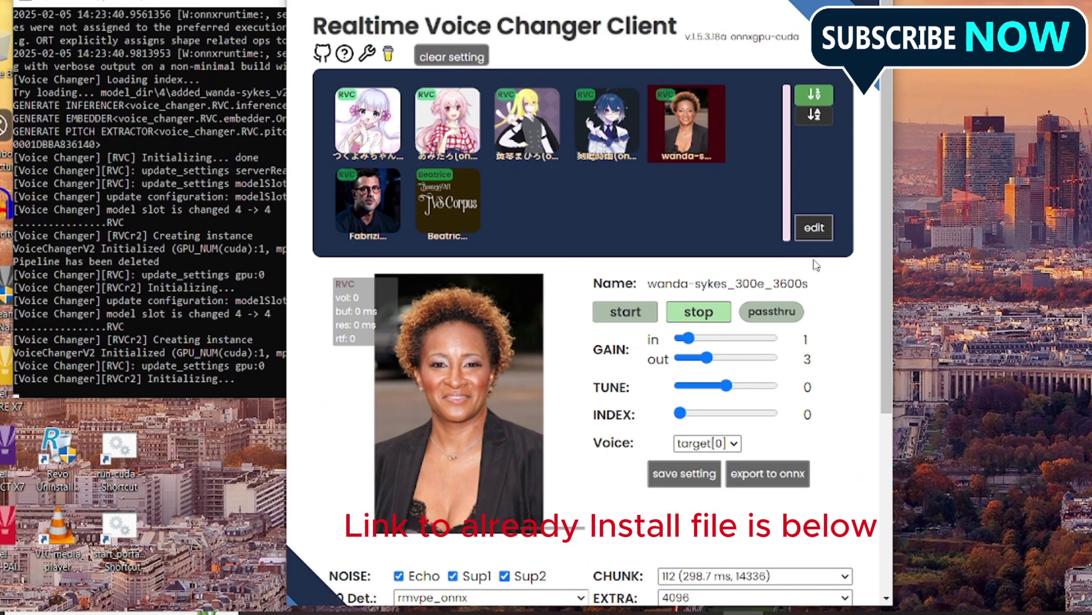
pyautogui.moveTo(885, 268); pyautogui.dragTo(913, 460)
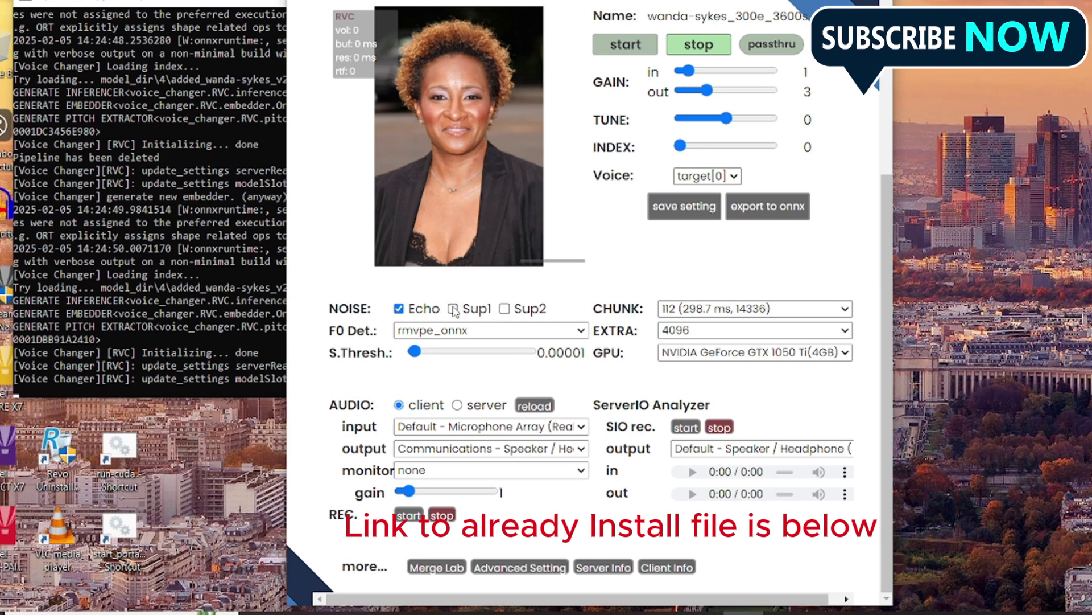
# Step: Enable Sup1 and Sup2 noise suppression alongside Echo, then scroll back up to the model tiles
pyautogui.click(504, 311)
pyautogui.click(505, 312)
pyautogui.click(453, 309)
pyautogui.click(504, 310)
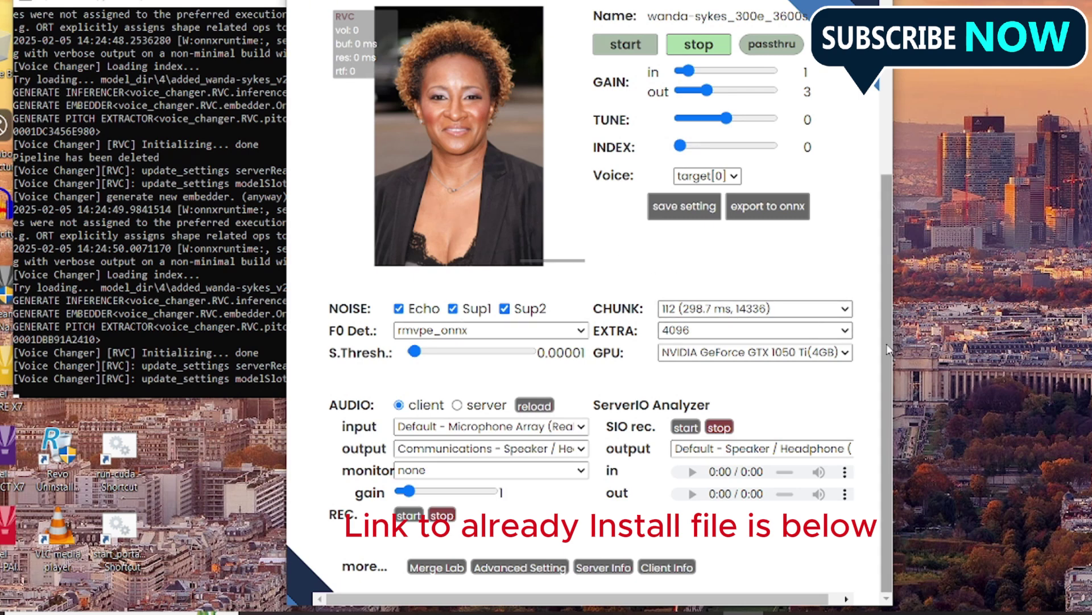
pyautogui.moveTo(887, 349); pyautogui.dragTo(892, 226)
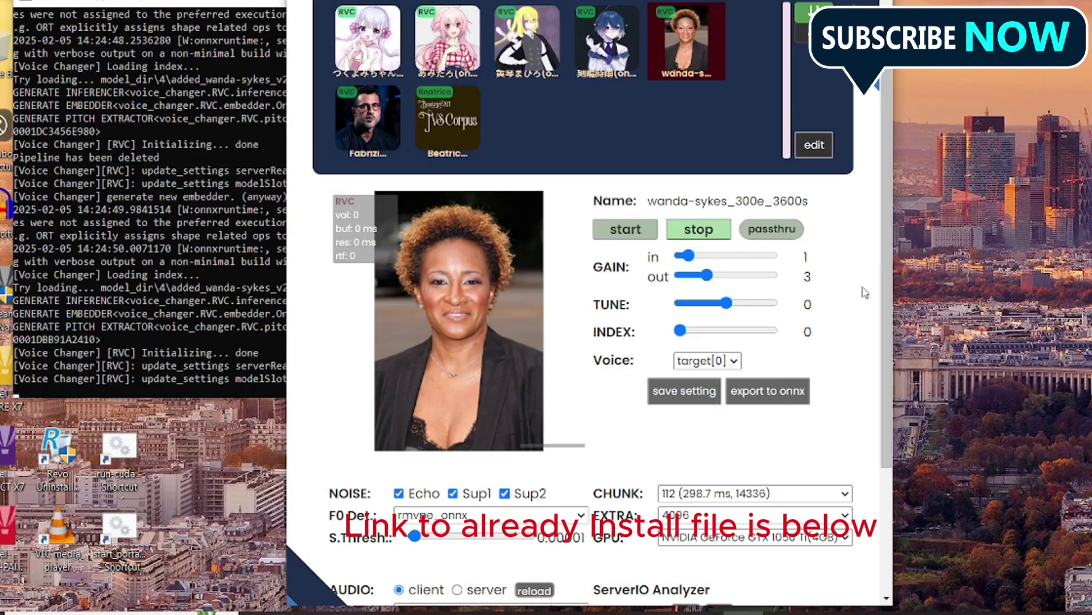
# Step: Start live conversion with the wanda-sykes_300e_3600s model and scroll down to the TUNE settings
pyautogui.click(628, 234)
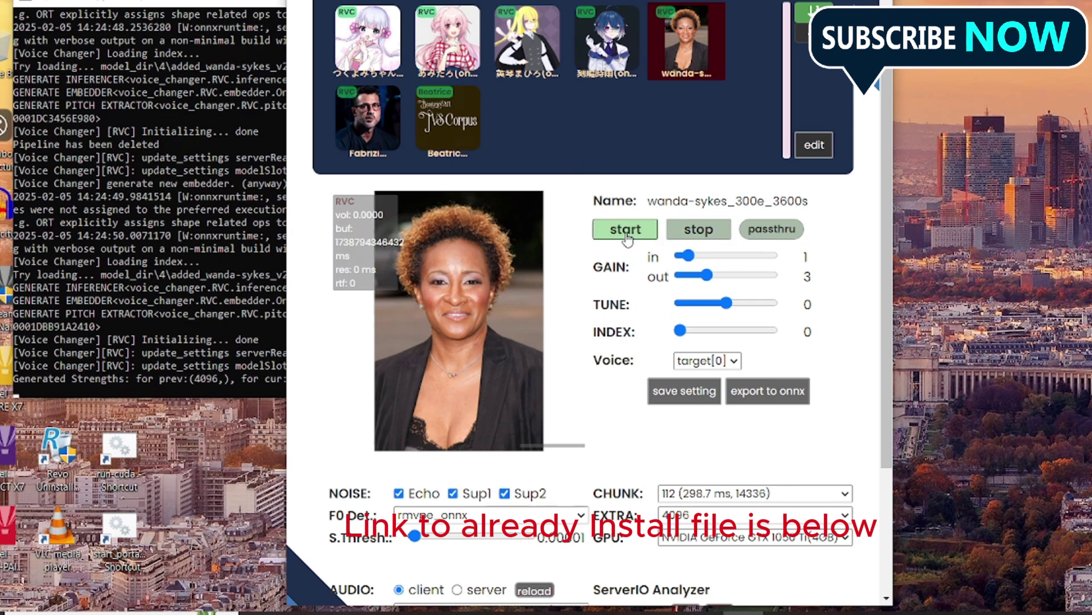
pyautogui.moveTo(885, 323); pyautogui.dragTo(909, 468)
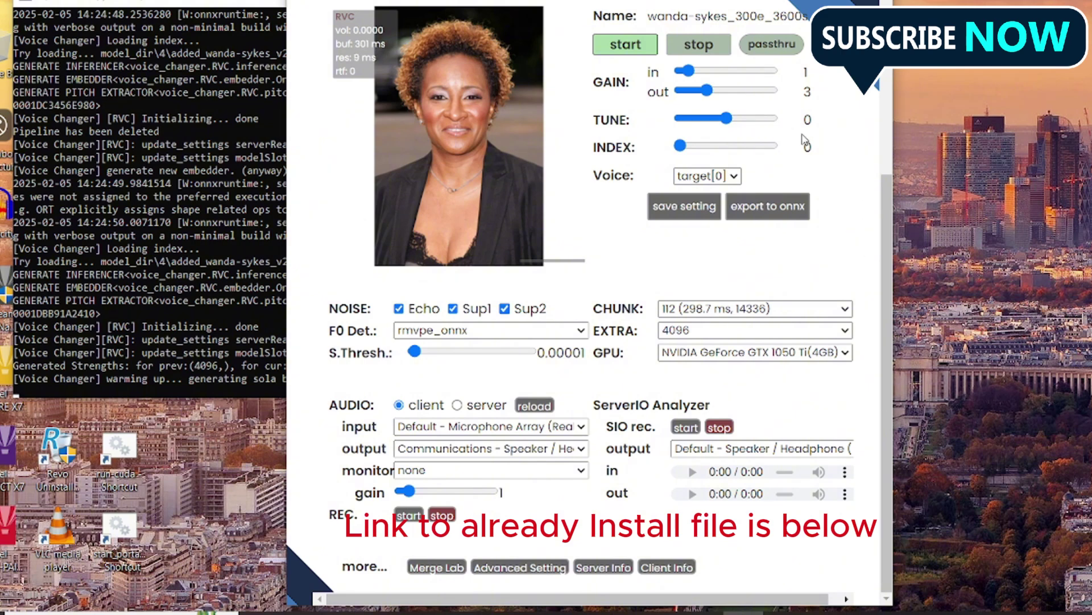
# Step: Sweep the TUNE pitch slider from -50 up to 50, then settle it at 10
pyautogui.moveTo(726, 117); pyautogui.dragTo(641, 123)
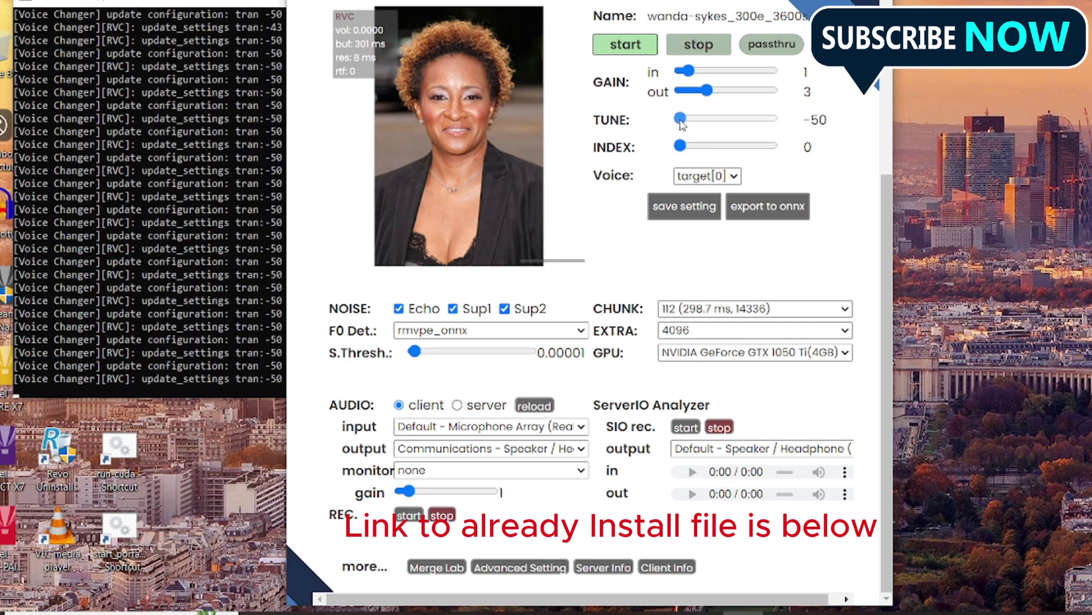
pyautogui.click(681, 121)
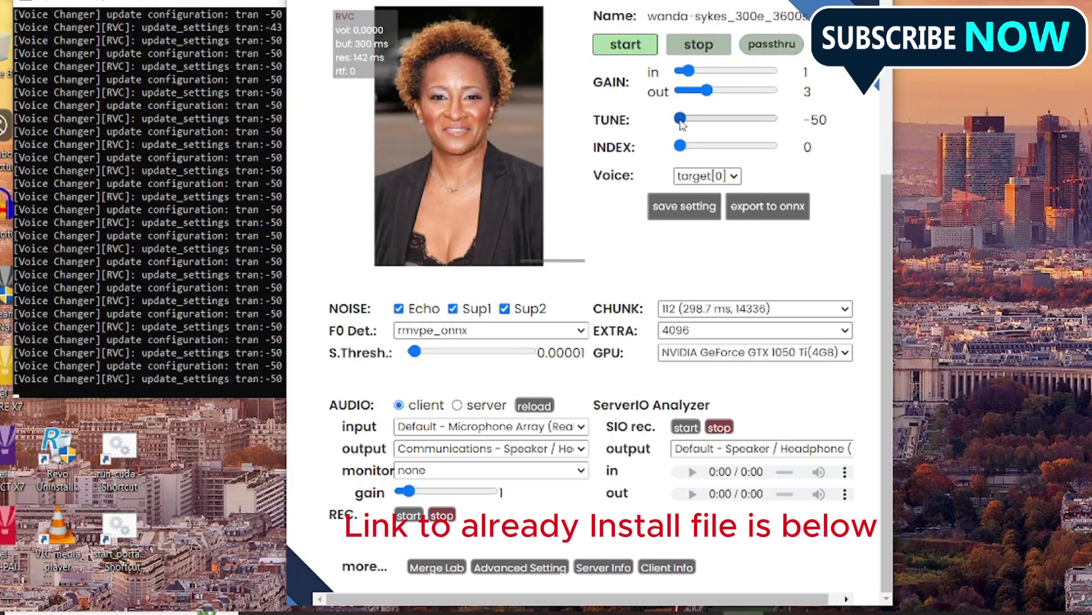
pyautogui.moveTo(681, 124); pyautogui.dragTo(731, 125)
pyautogui.moveTo(734, 120); pyautogui.dragTo(790, 137)
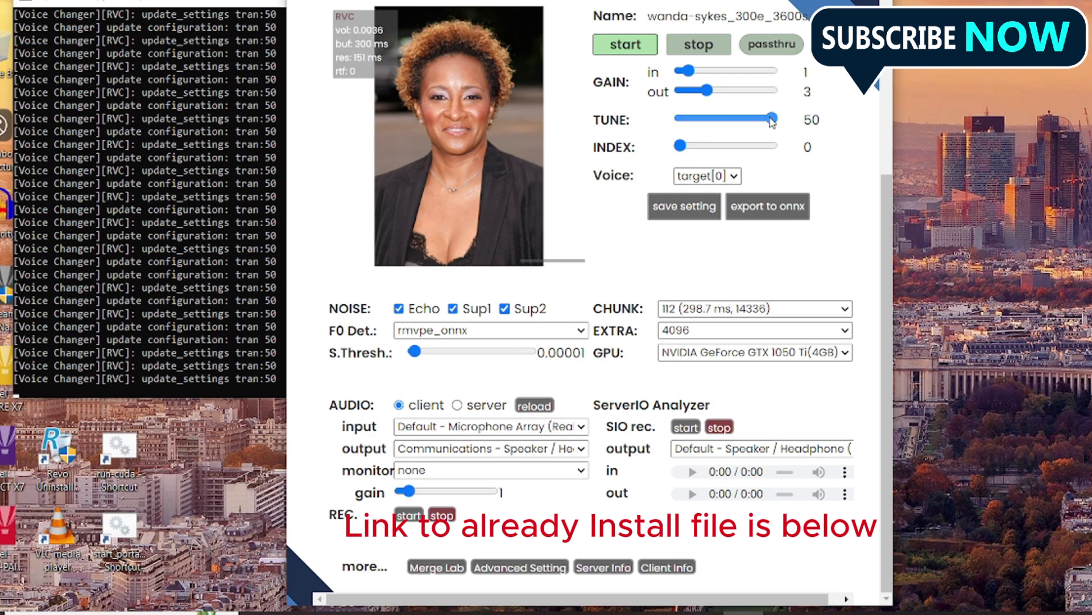
pyautogui.press('Left')
pyautogui.press('Left')
pyautogui.press('Left')
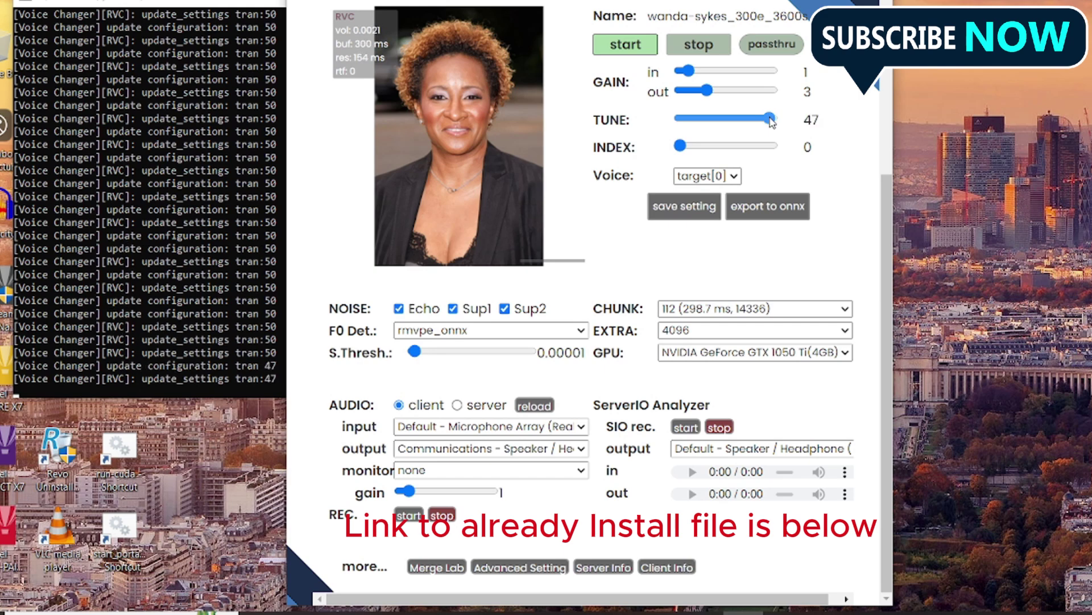
pyautogui.moveTo(772, 121); pyautogui.dragTo(738, 128)
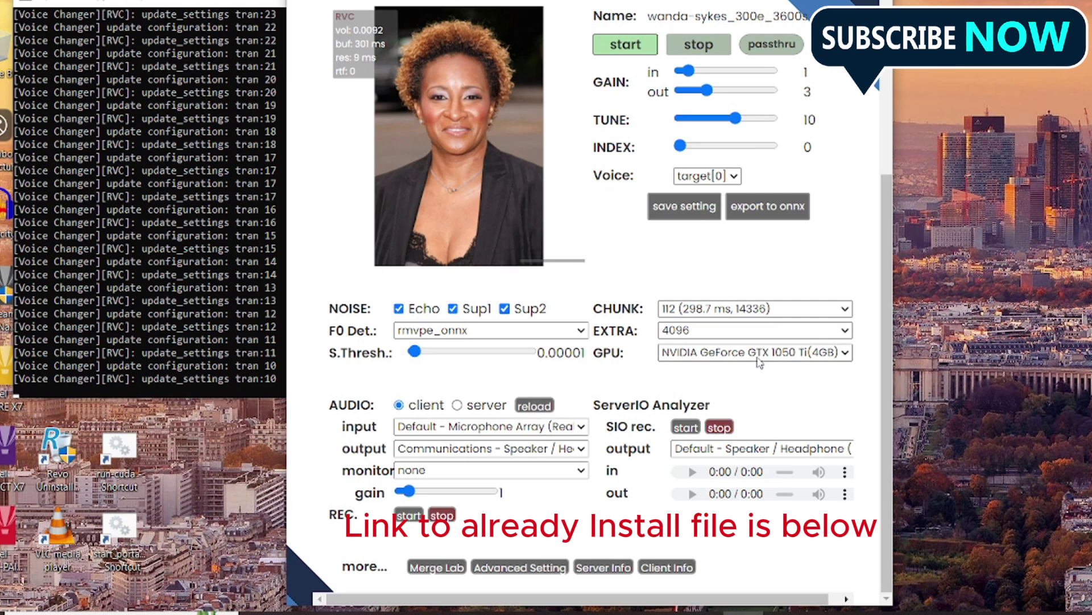
# Step: Set the processing device to cpu and load the Beatrice JVS Corpus voice model
pyautogui.click(714, 355)
pyautogui.click(695, 384)
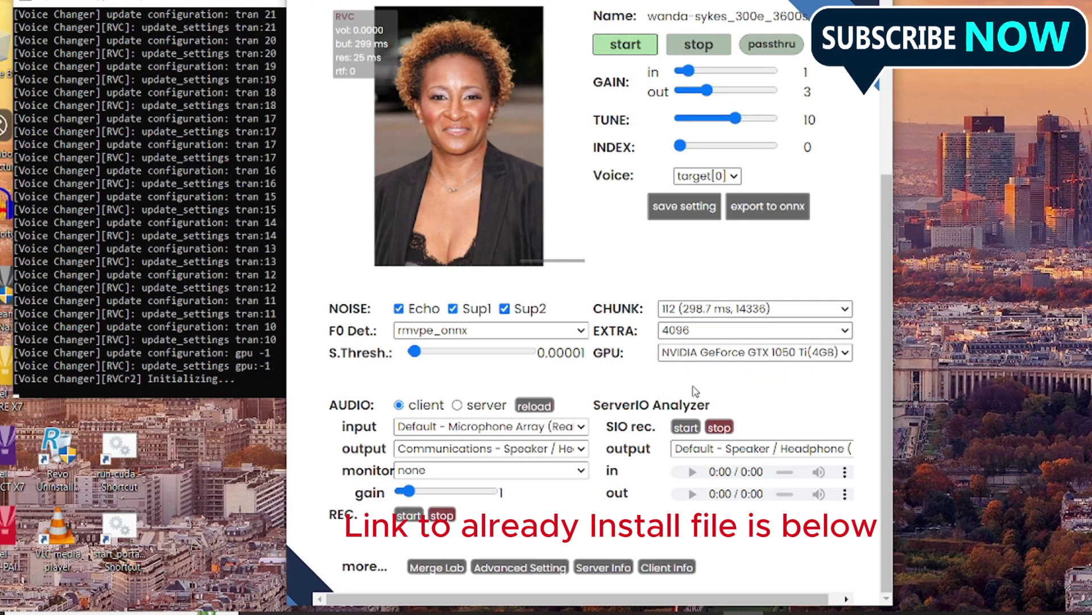
pyautogui.moveTo(886, 338); pyautogui.dragTo(862, 154)
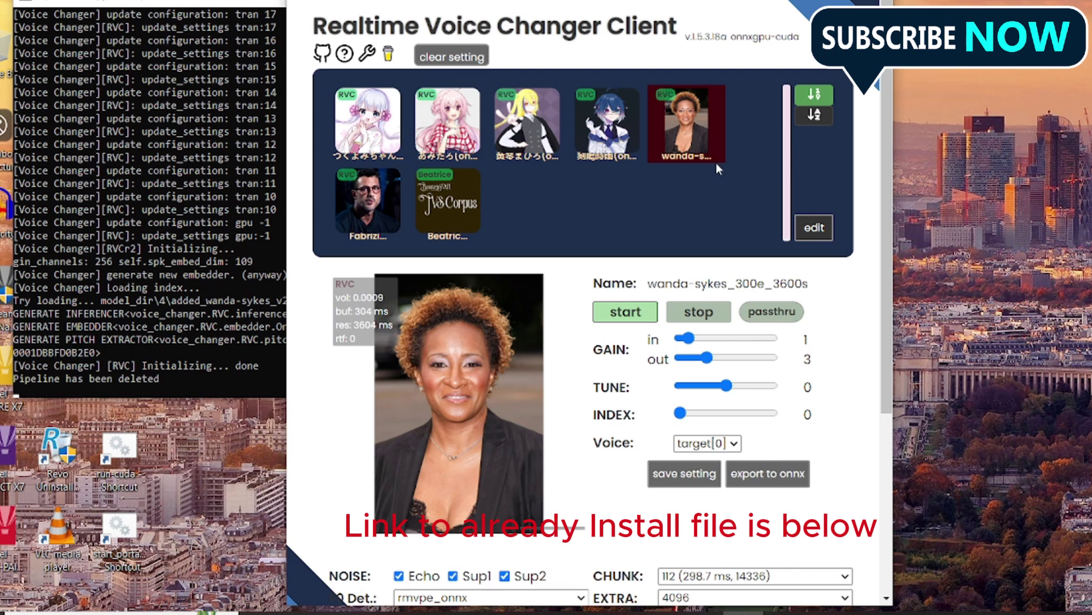
pyautogui.click(350, 188)
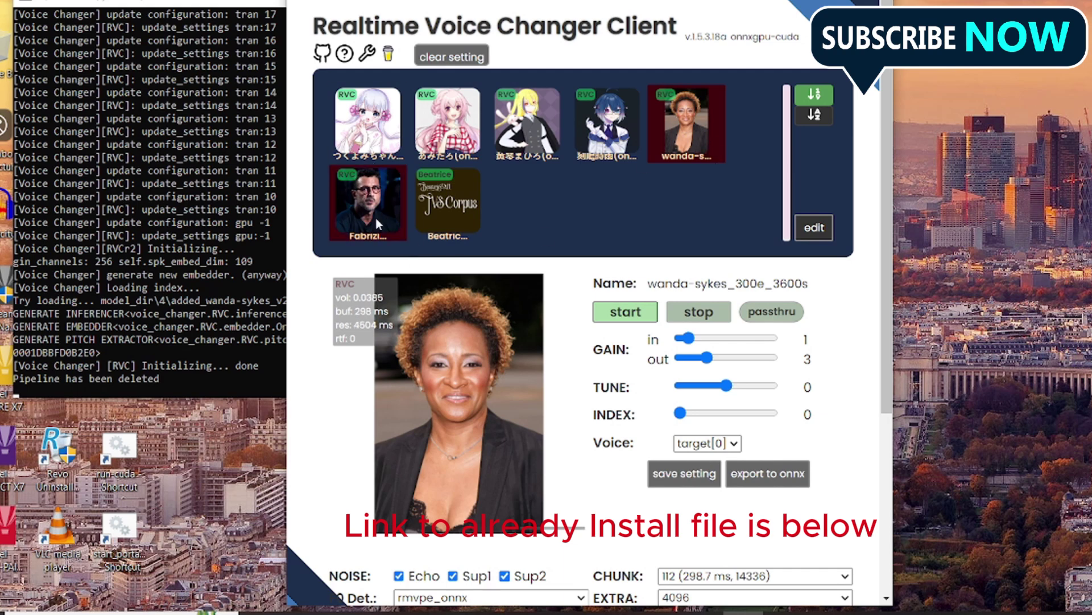
pyautogui.click(449, 217)
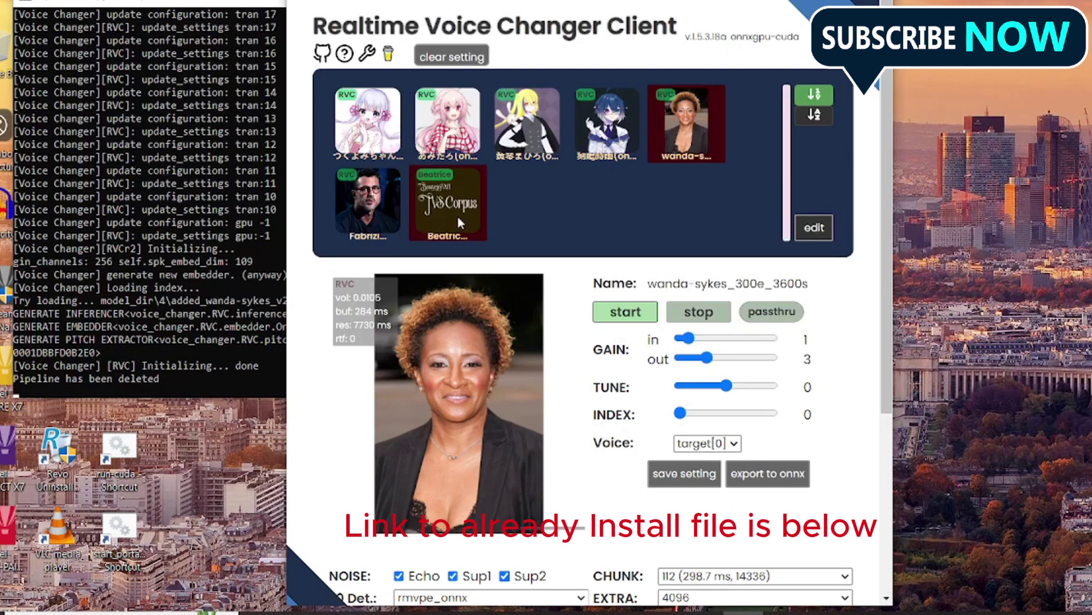
pyautogui.click(705, 312)
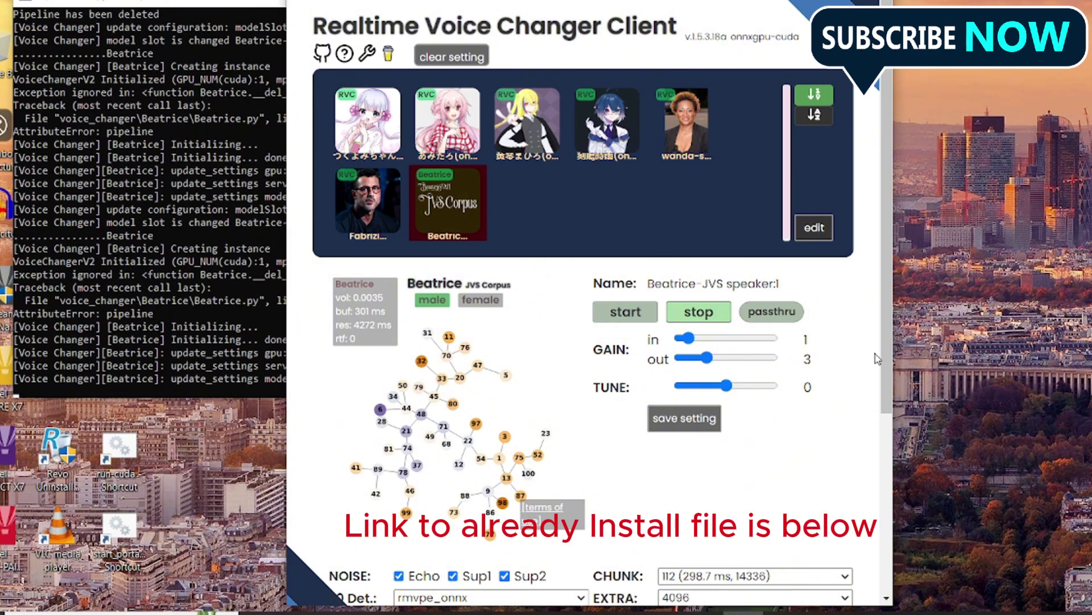
# Step: Start live conversion with the Beatrice JVS Corpus model and switch the speaker map to female
pyautogui.moveTo(892, 490); pyautogui.dragTo(888, 491)
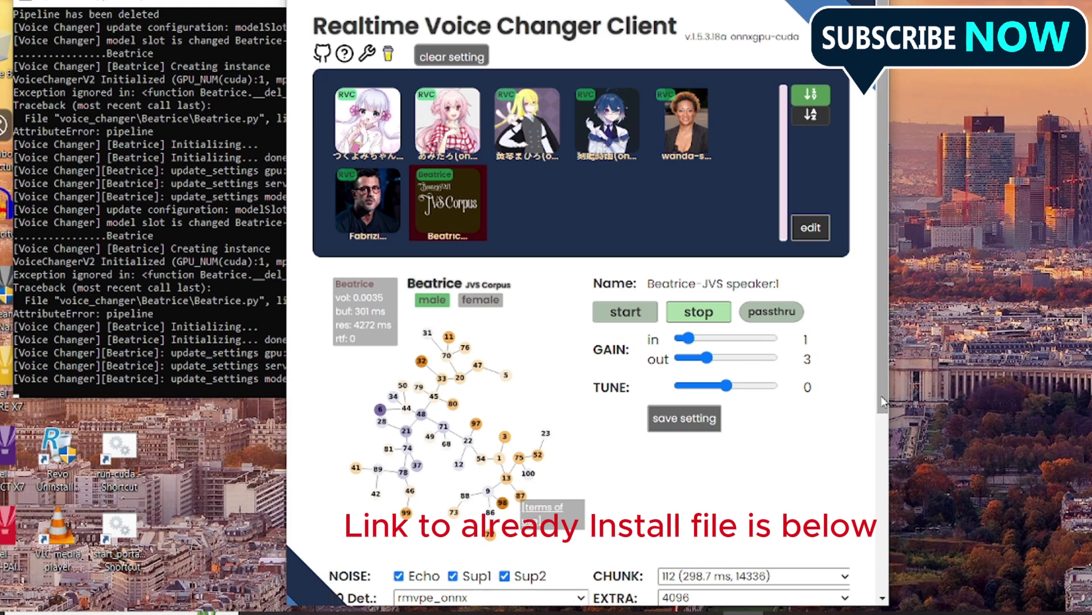
pyautogui.scroll(-4, 880, 529)
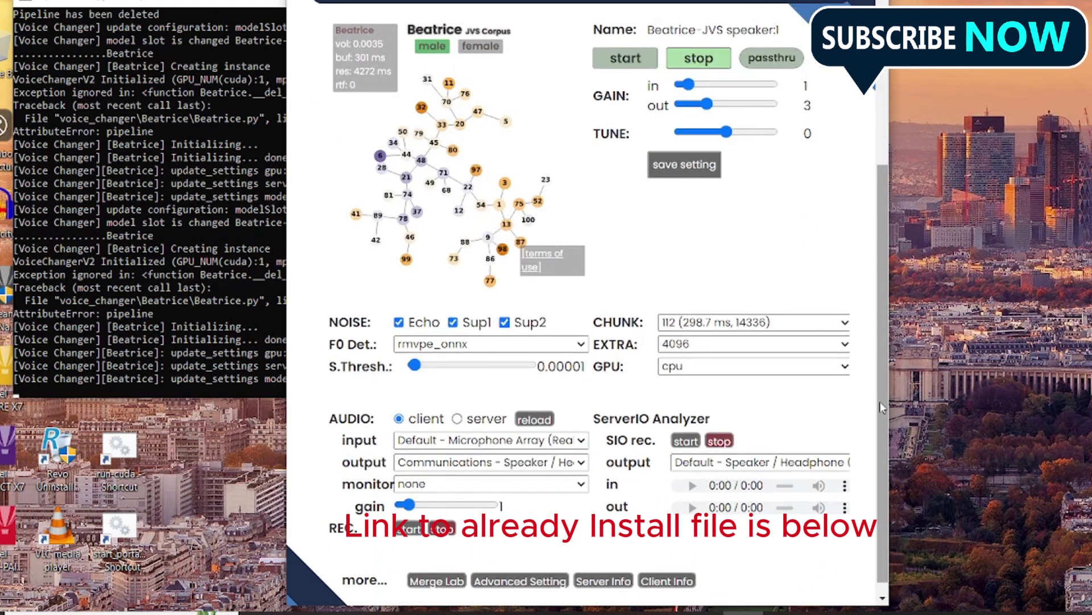
pyautogui.scroll(5, 880, 384)
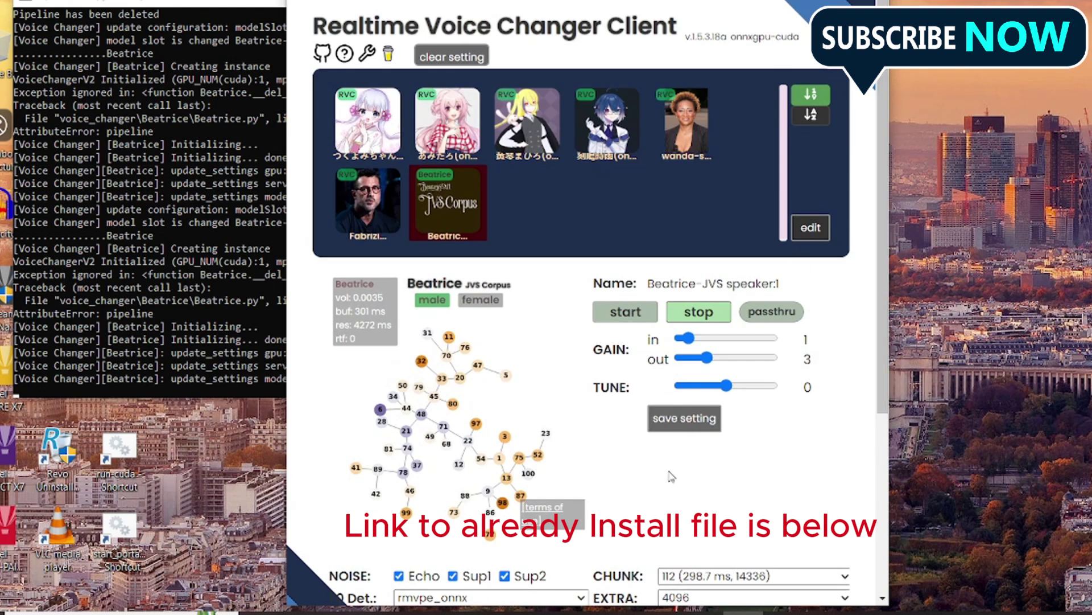
pyautogui.click(627, 314)
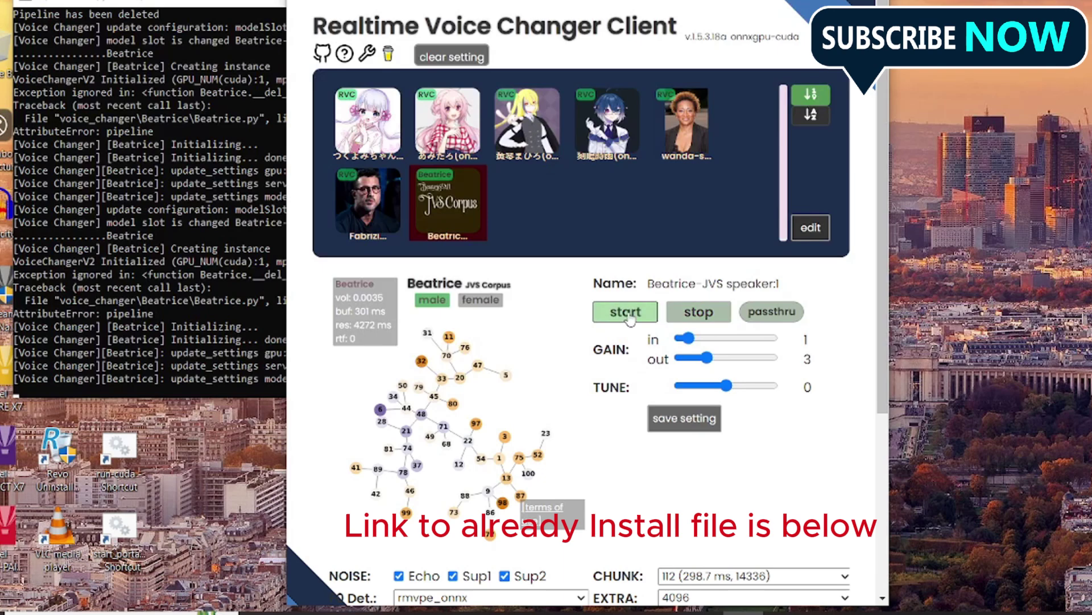
pyautogui.moveTo(879, 320); pyautogui.dragTo(886, 420)
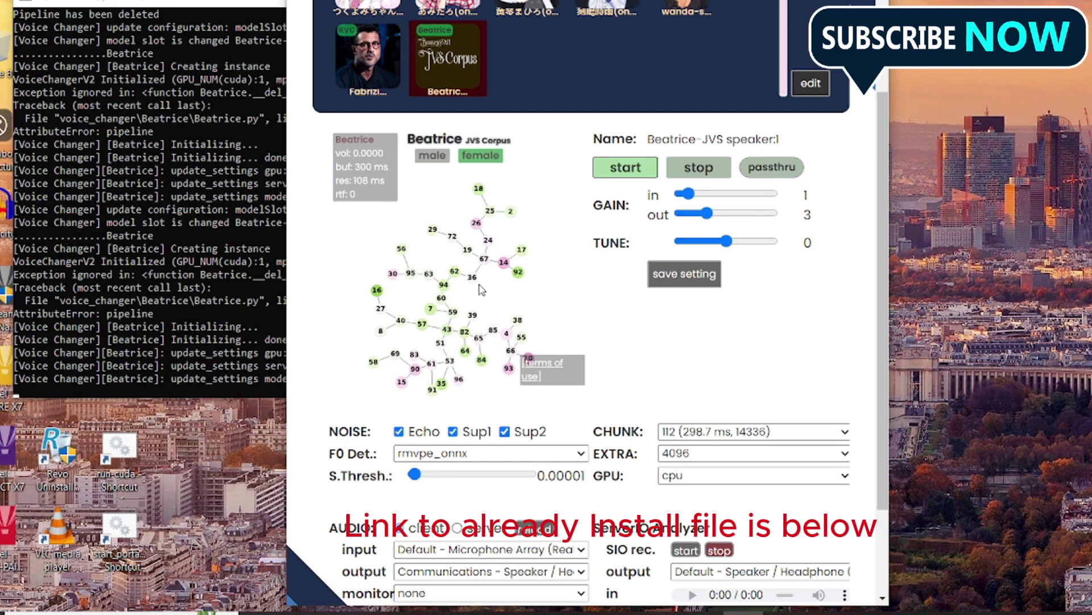
# Step: Try speaker 25, raise the TUNE pitch from 0 to 1, then switch to speaker 26
pyautogui.click(489, 211)
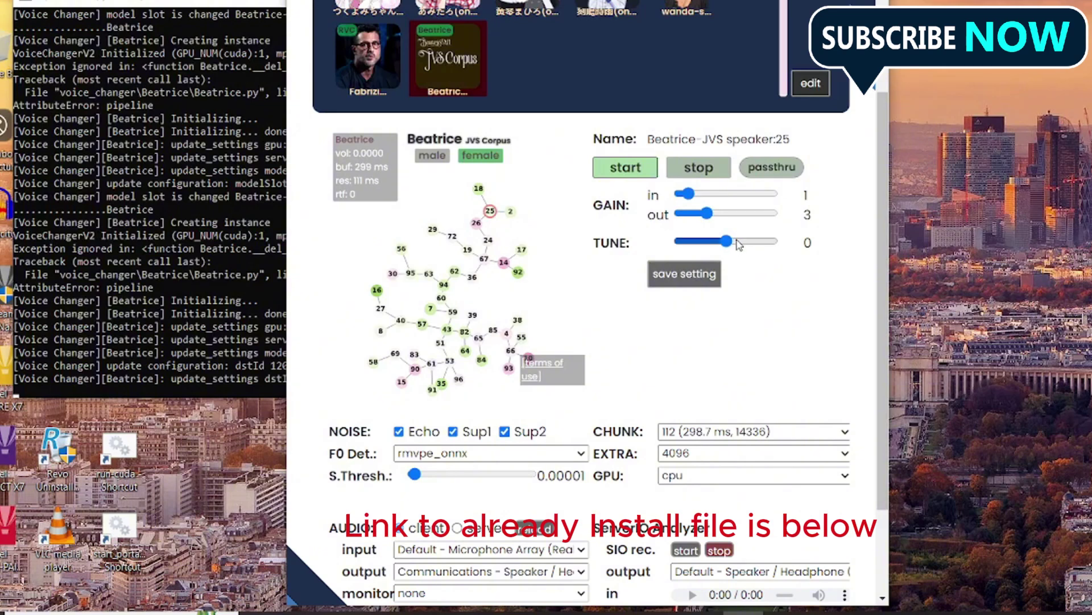
pyautogui.moveTo(738, 243); pyautogui.dragTo(744, 244)
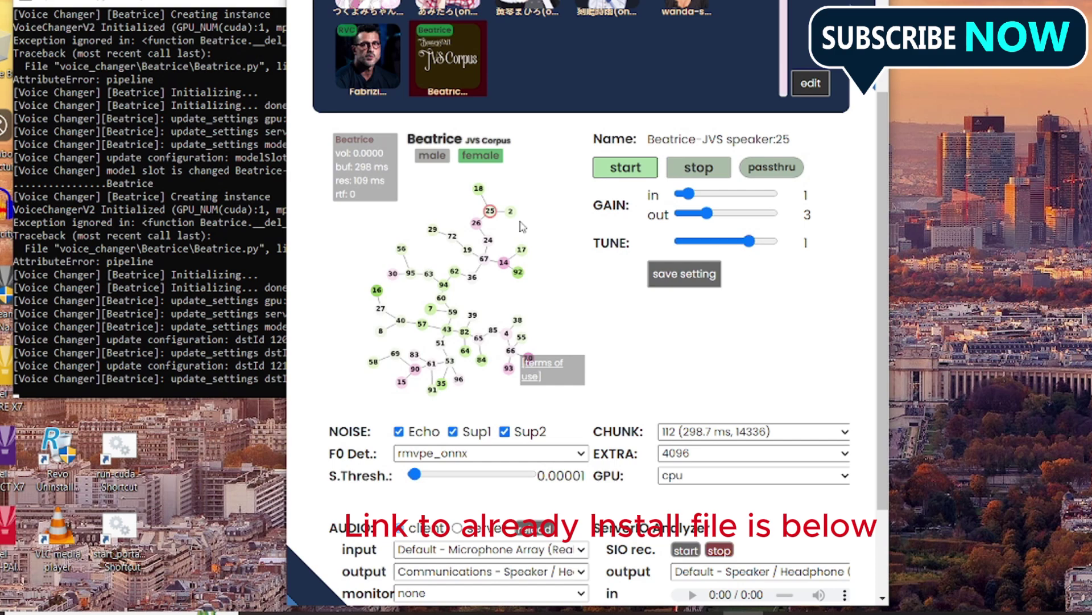
pyautogui.click(477, 223)
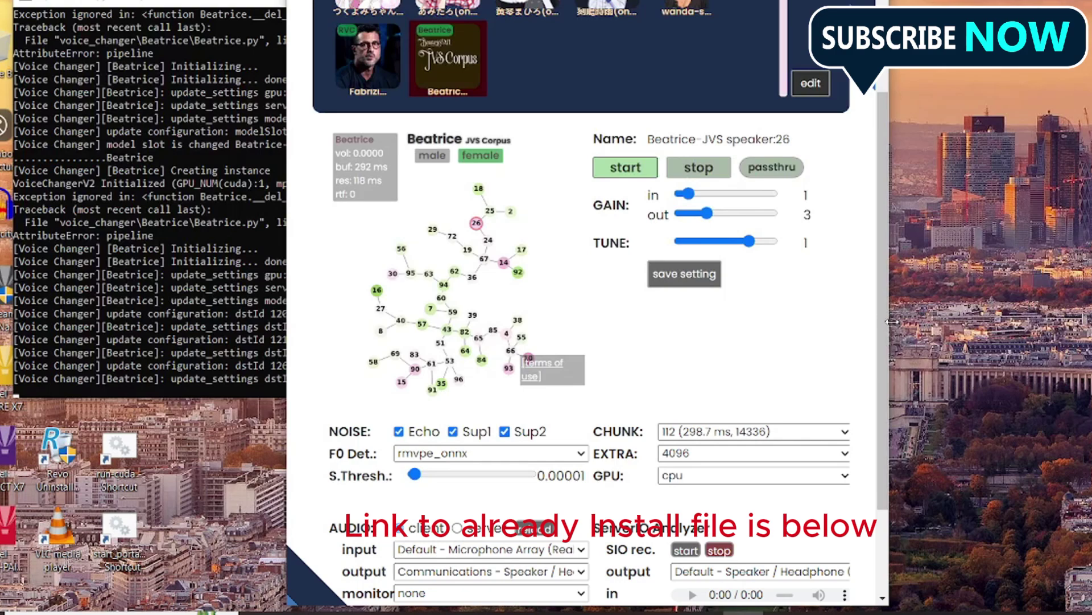
pyautogui.scroll(2, 879, 264)
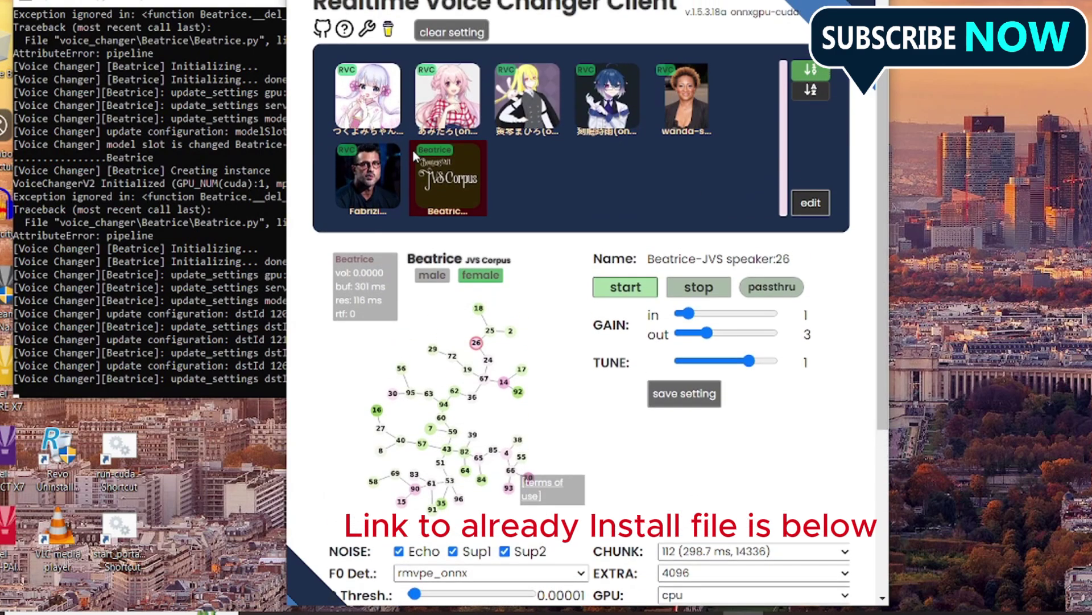